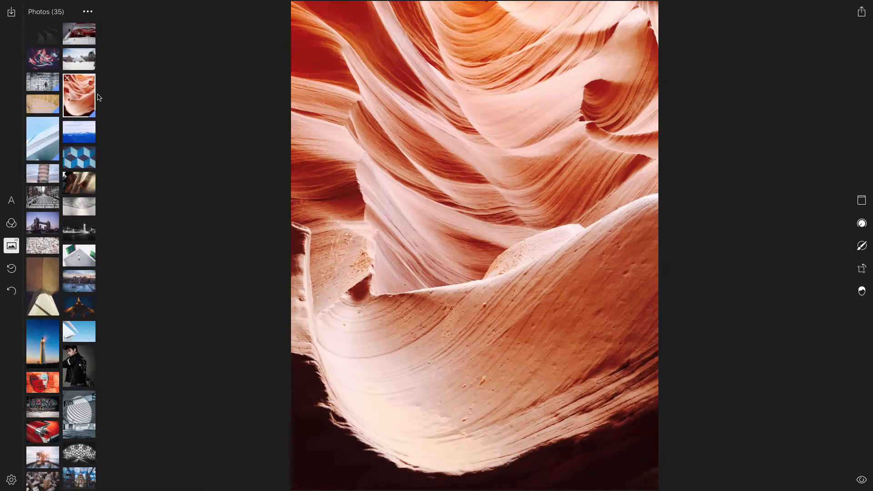
Set the canyon photo's colour temperature to 63, tint to -18 and vibrance to 58, and lower its saturation
click(862, 224)
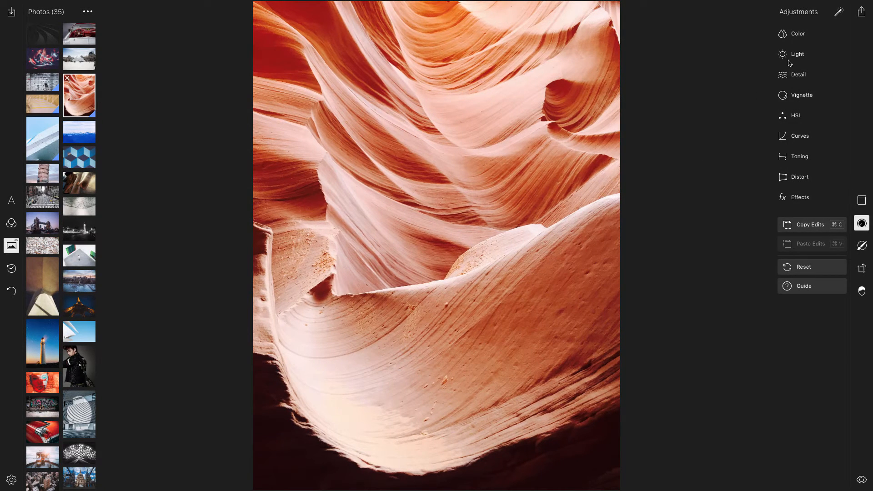
click(798, 34)
click(835, 56)
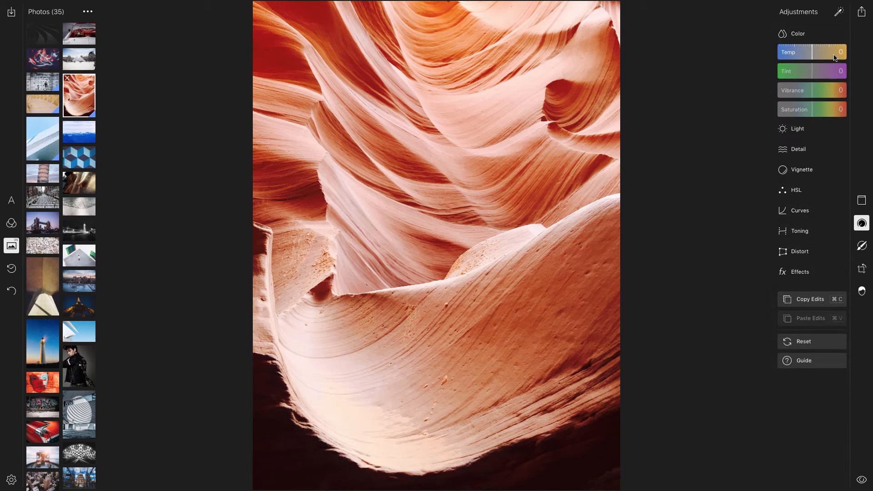
drag(802, 71, 806, 76)
click(833, 90)
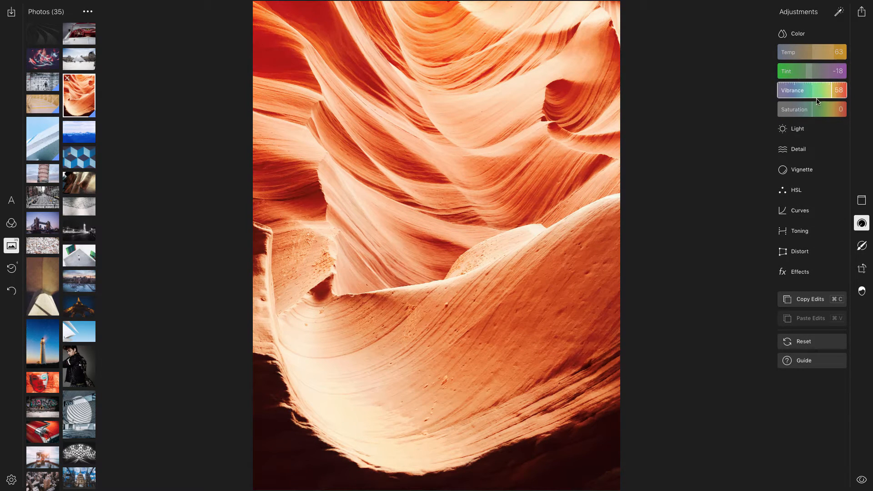
click(803, 115)
Raise the canyon photo's shadows to 70 in the light adjustments
click(805, 130)
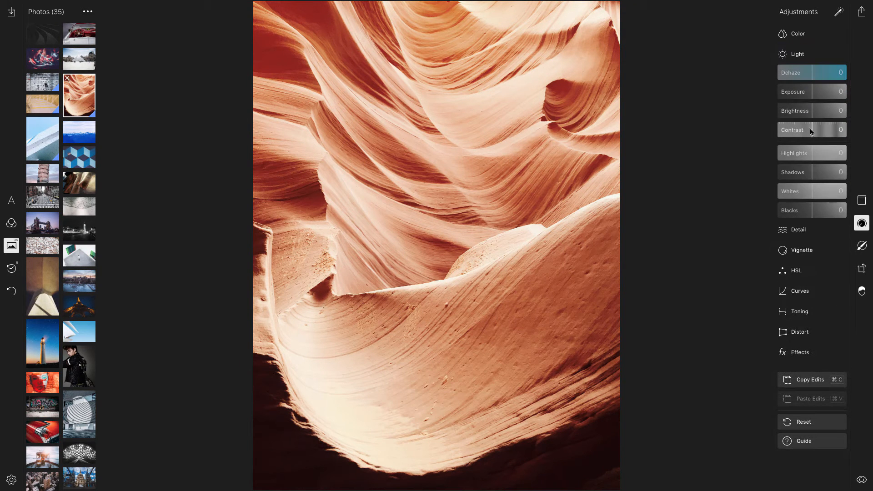
click(825, 174)
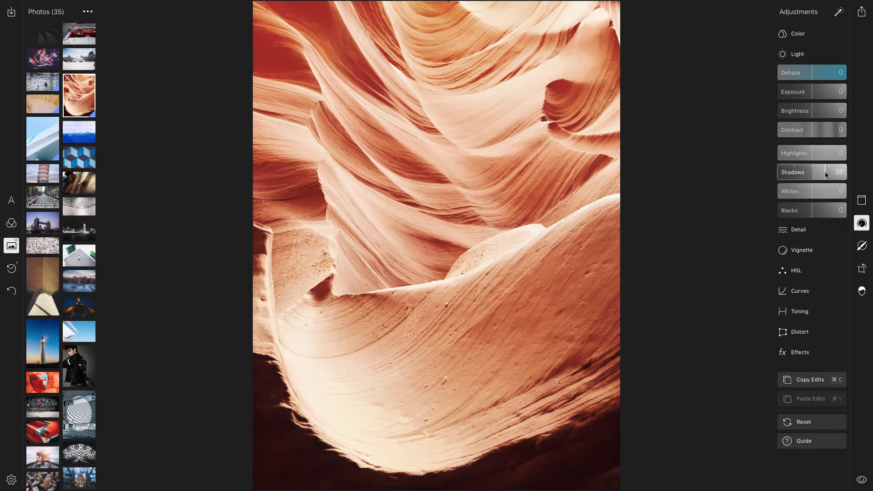
click(836, 178)
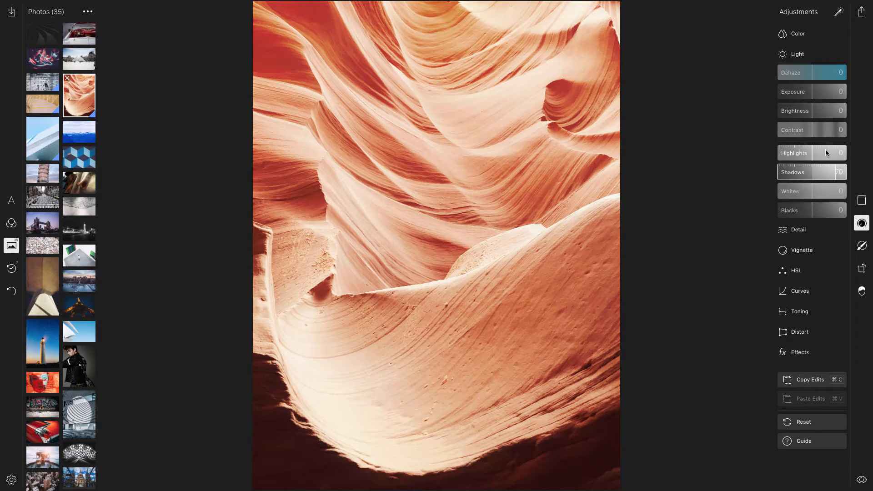
Copy the canyon photo's edits and paste them onto the blue mountain photo
click(817, 387)
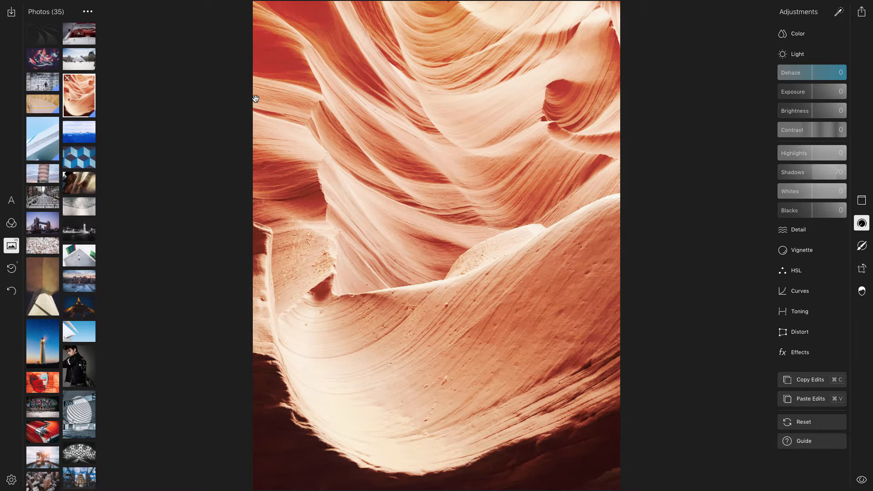
click(77, 142)
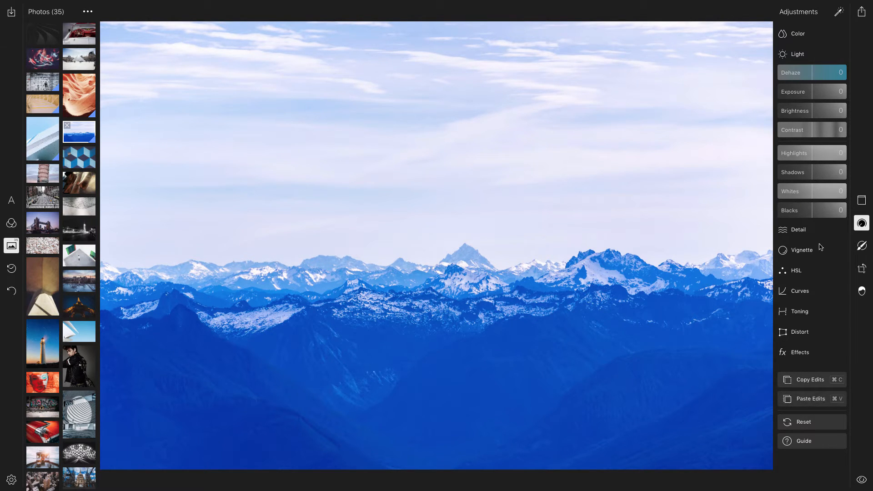
click(813, 399)
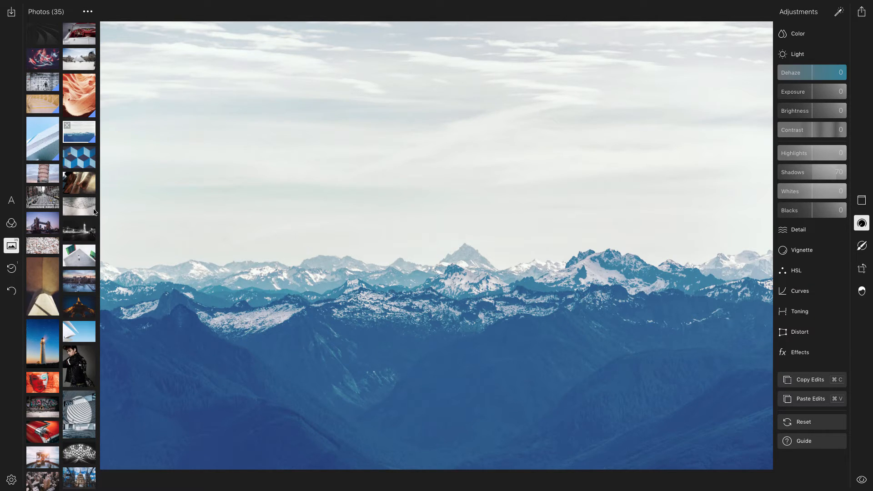
Paste the copied edits onto the curved metal facade photo and copy that photo's edits
click(75, 191)
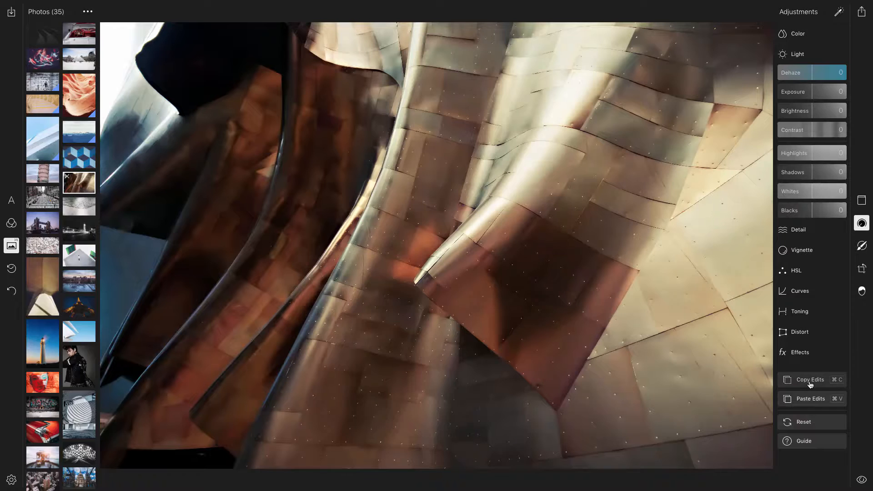
click(812, 399)
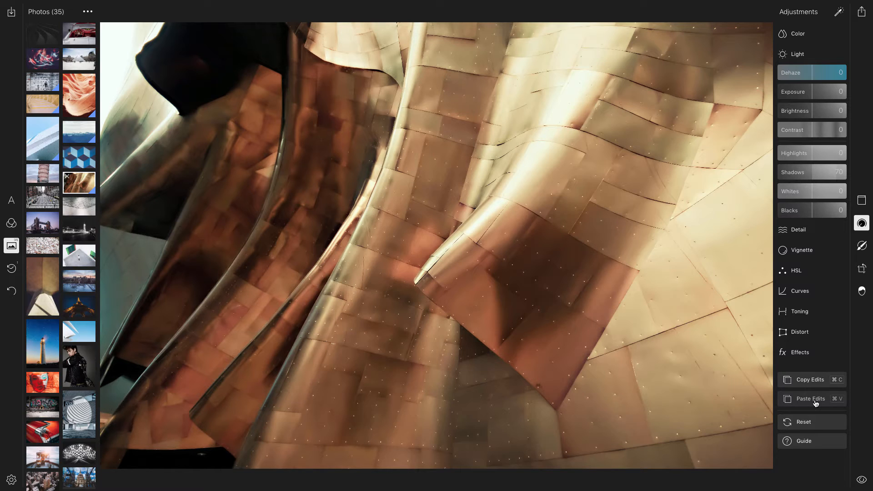
click(816, 387)
Add the text "This is a test" to the metal facade photo and place it in the photo's lower-right area
click(12, 200)
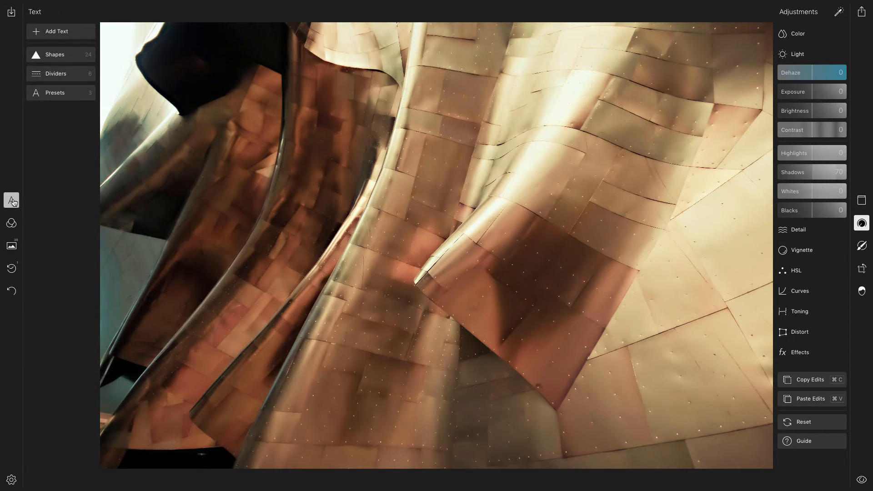
click(55, 31)
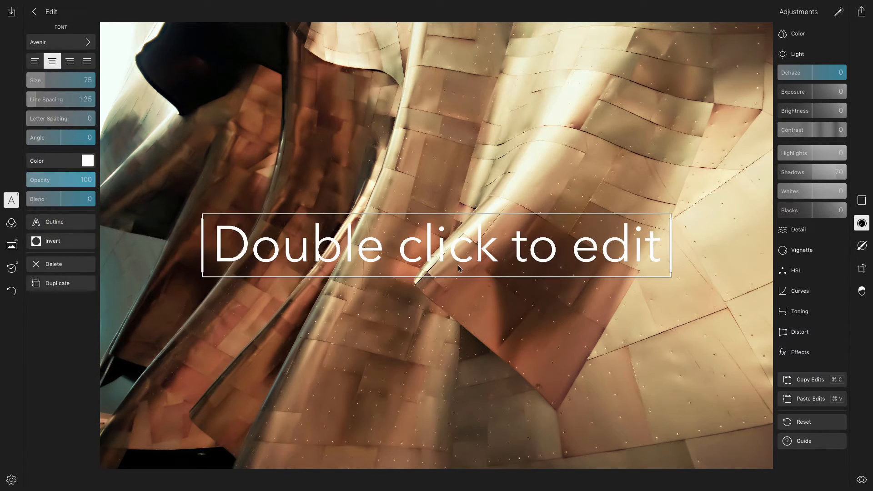
double_click(446, 260)
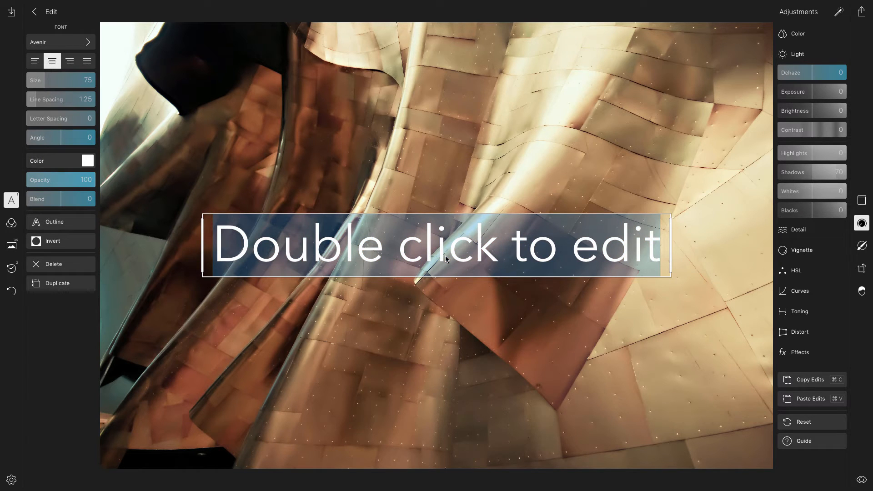
text(This)
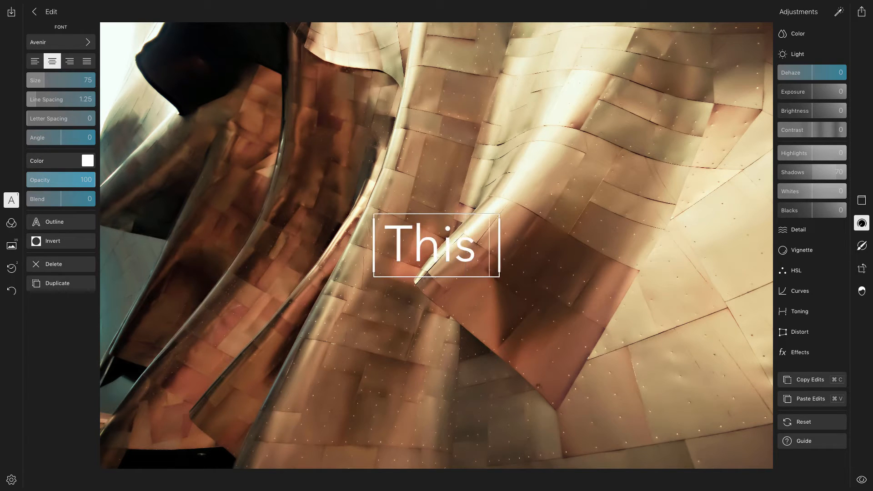
text( is. t)
key(BackSpace)
key(BackSpace)
key(BackSpace)
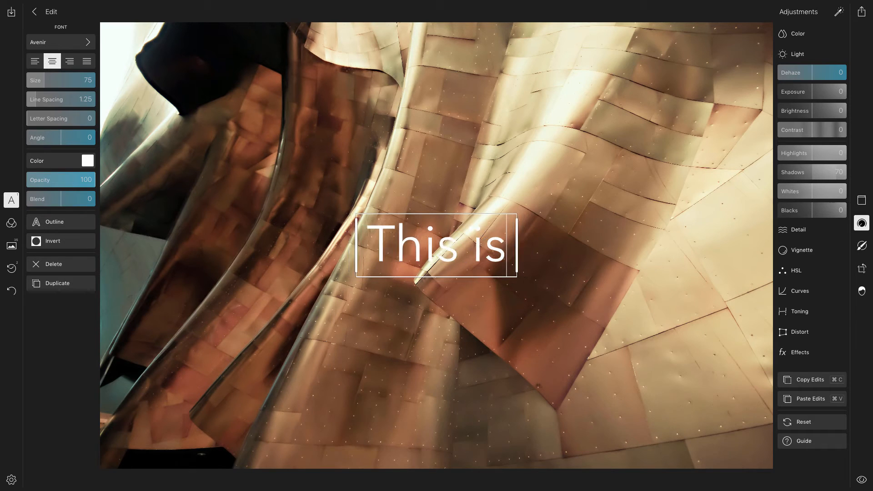
text(a test)
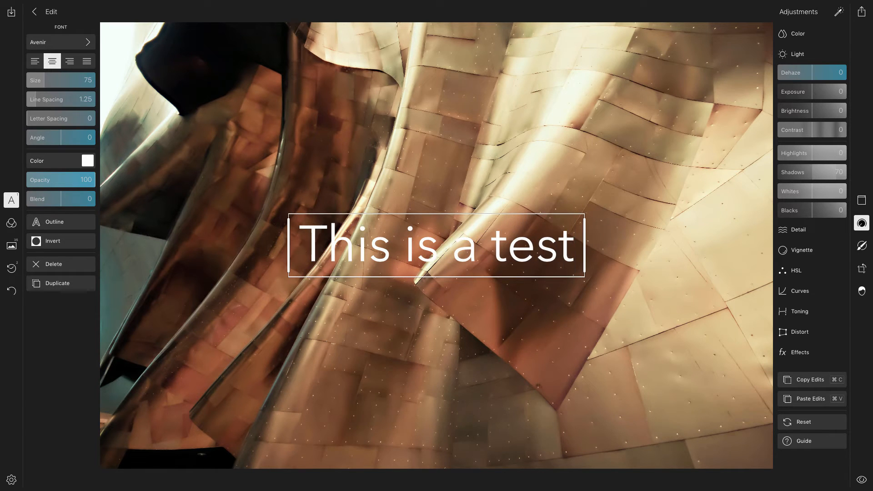
click(490, 179)
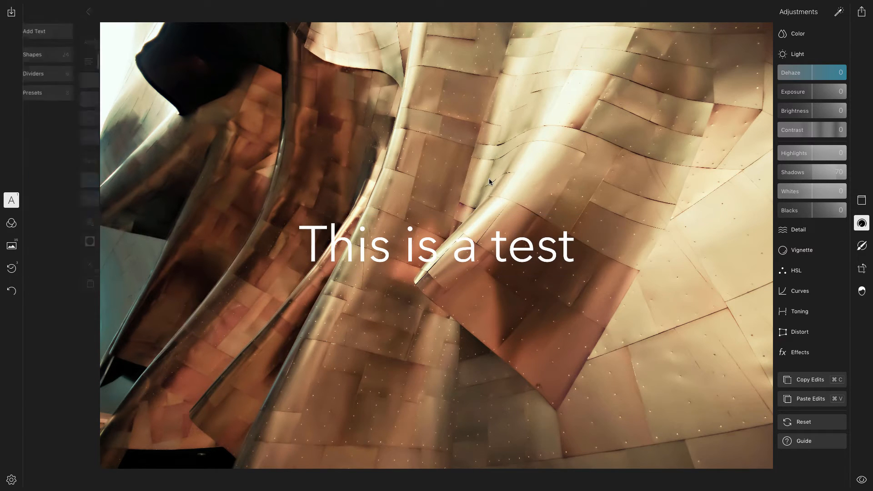
click(505, 245)
drag(530, 268, 671, 415)
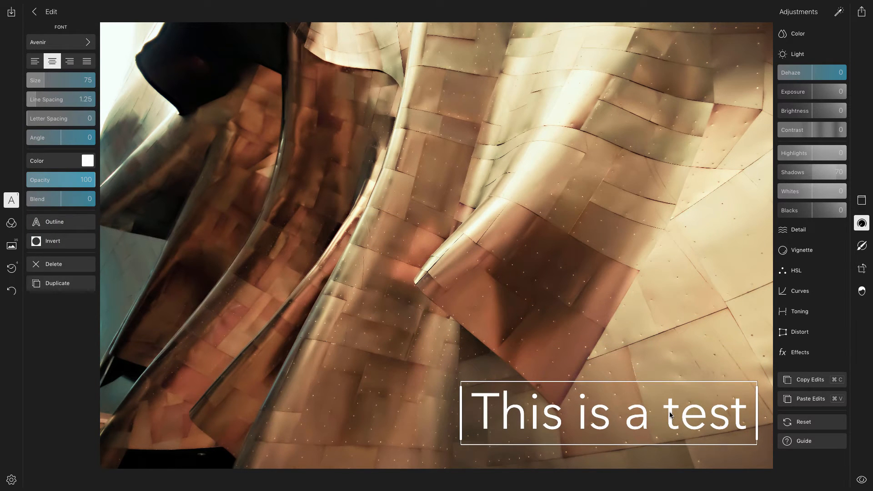
Save the current edits as a custom filter with main adjustments and text, leaving out local adjustments and crop
click(10, 226)
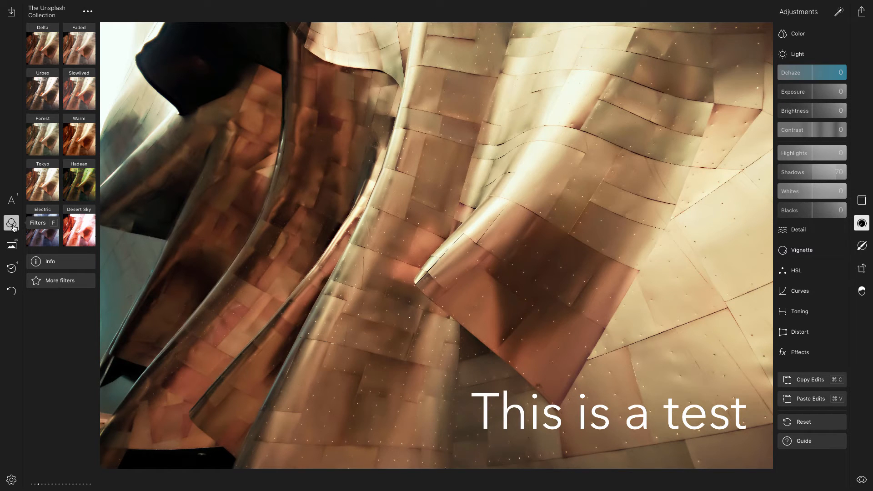
click(88, 15)
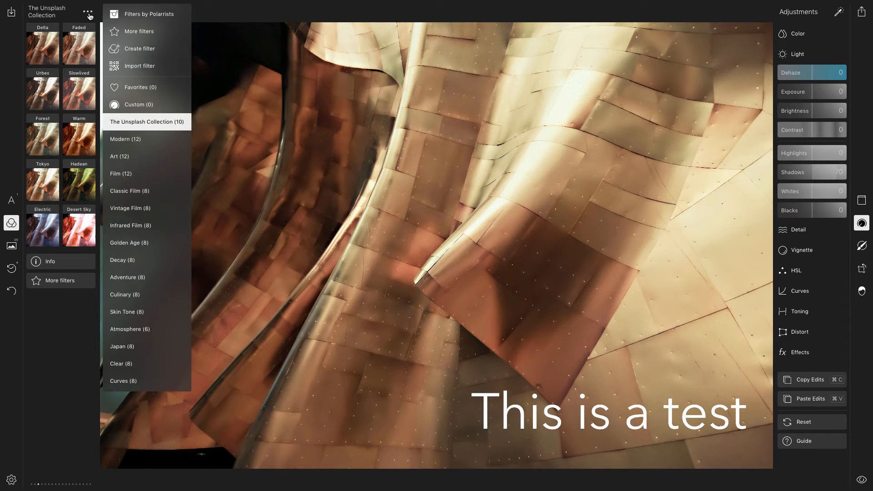
click(130, 48)
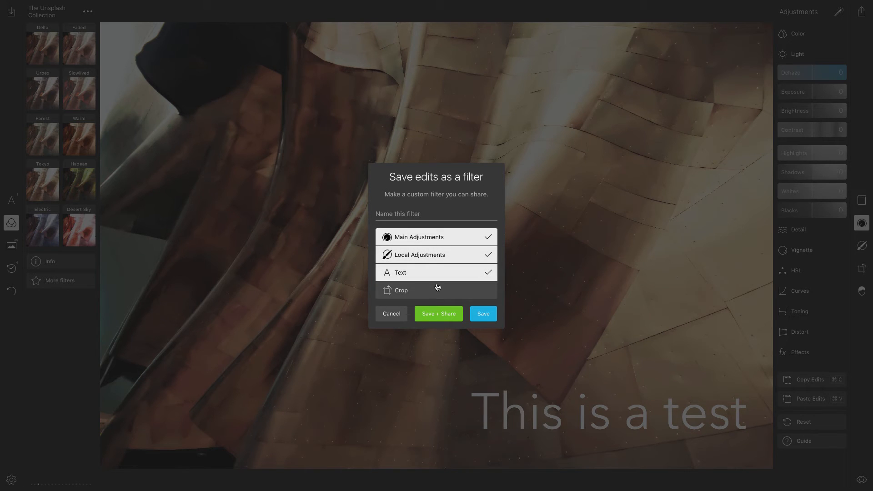
click(440, 260)
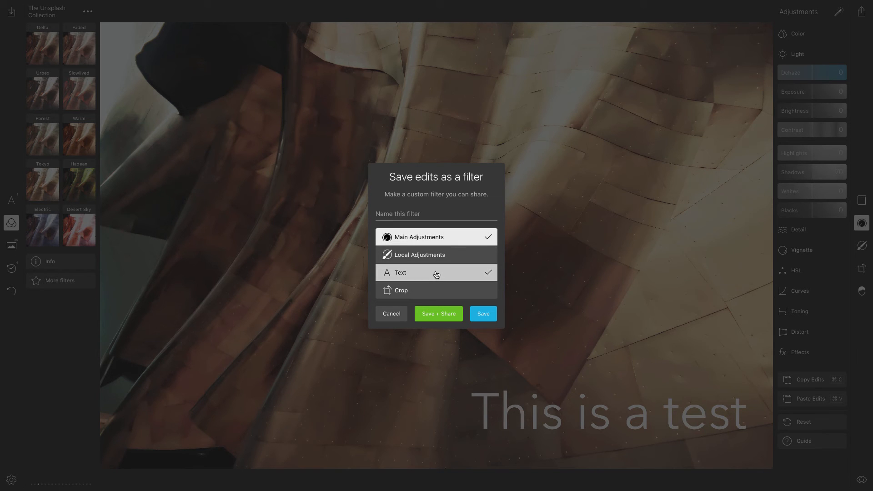
click(485, 317)
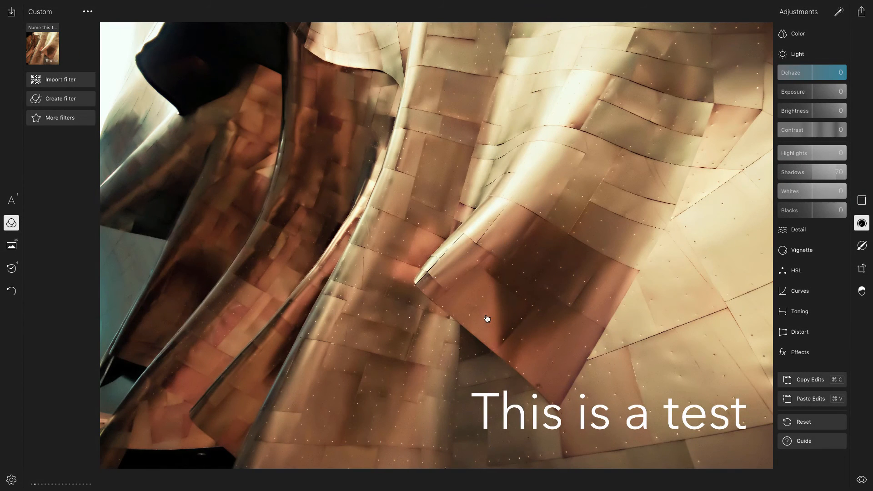
Rename the new custom filter "My Great Filter" and display the Custom filter collection
right_click(38, 48)
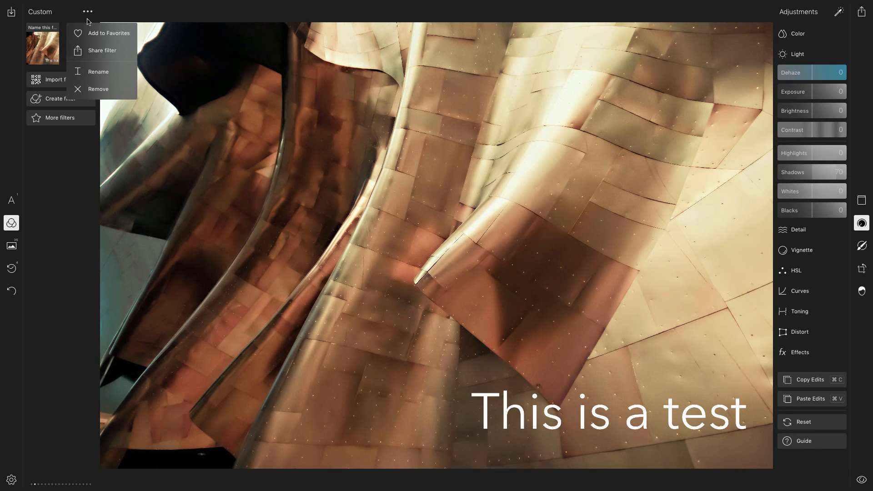
click(88, 73)
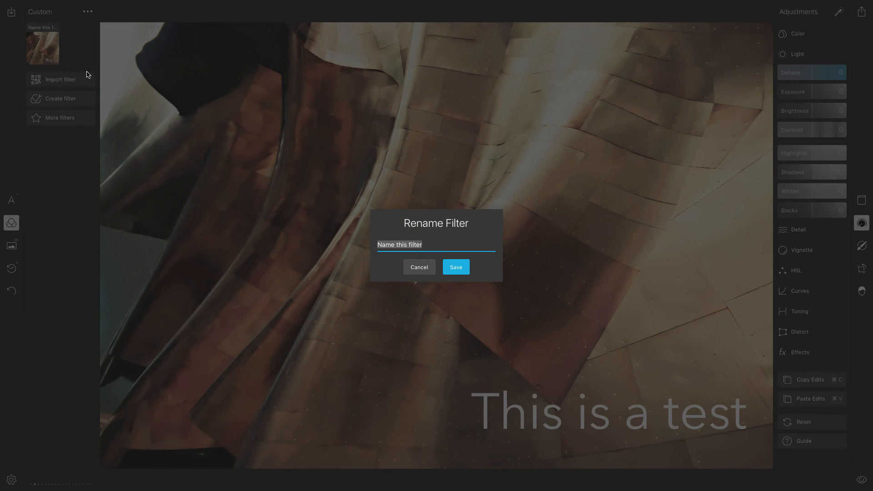
text(My Great Filter)
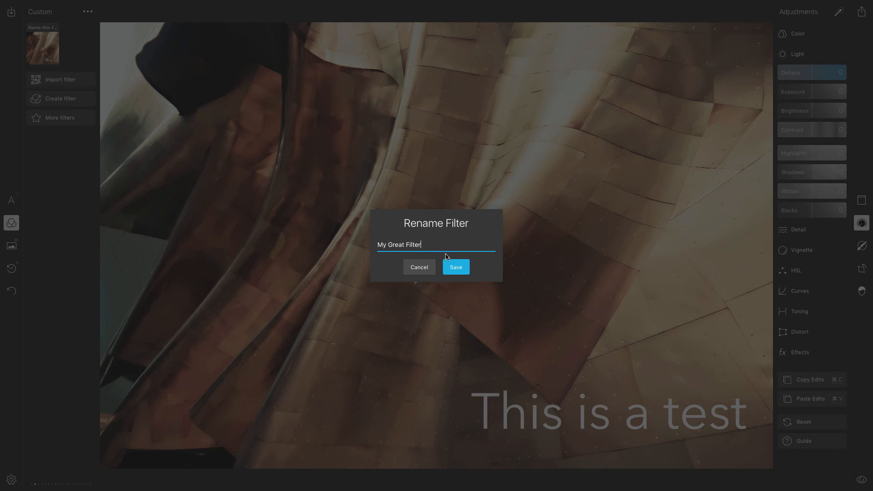
click(455, 267)
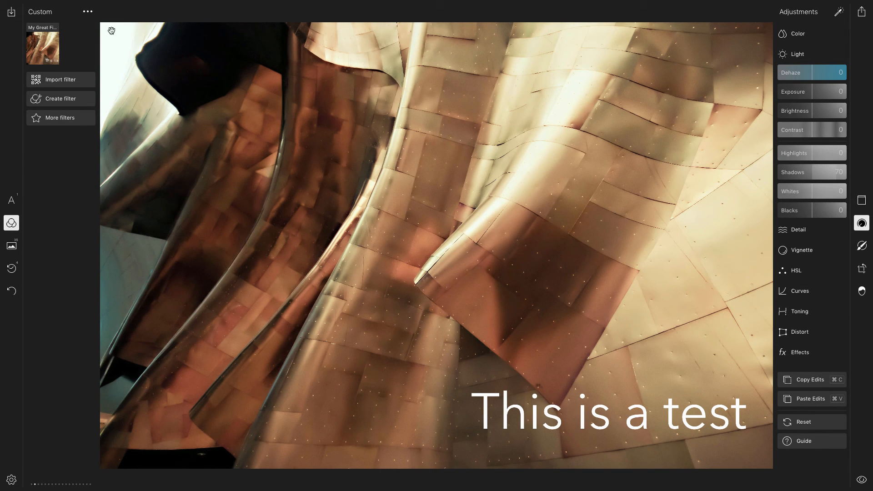
click(90, 12)
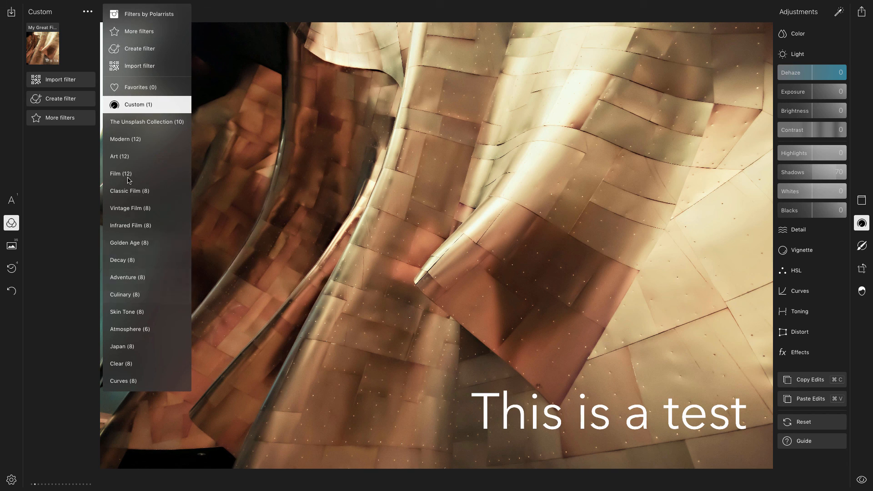
click(139, 107)
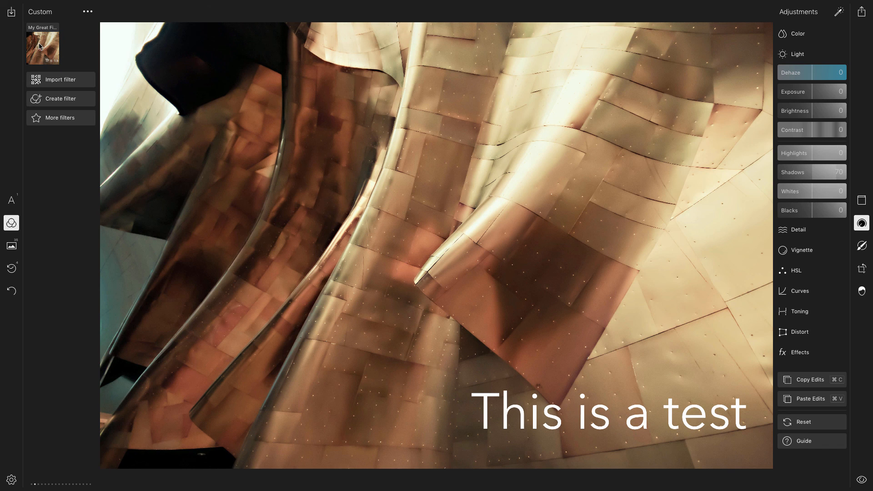
Apply the custom filter "My Great Filter" to the San Francisco waterfront photo
click(12, 246)
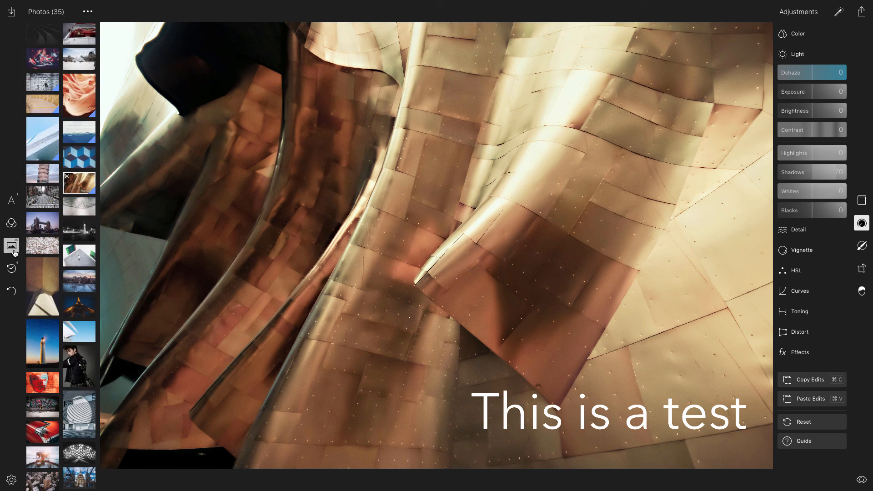
click(79, 290)
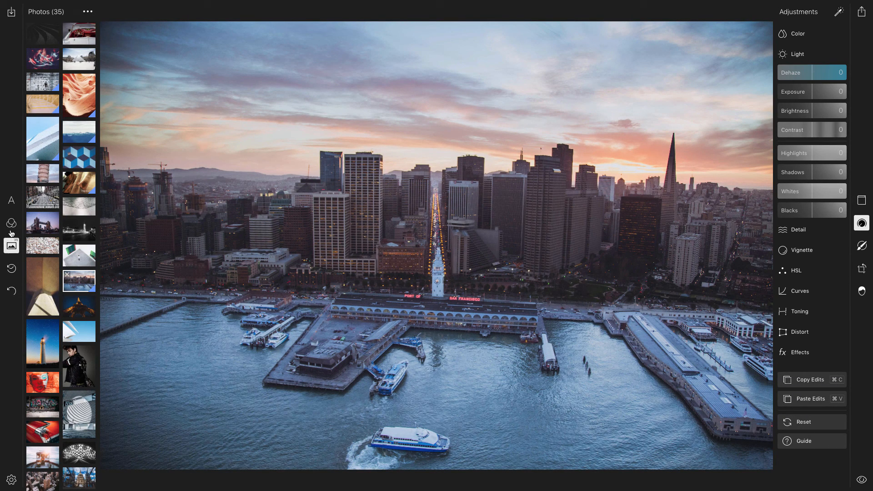
click(12, 222)
click(43, 50)
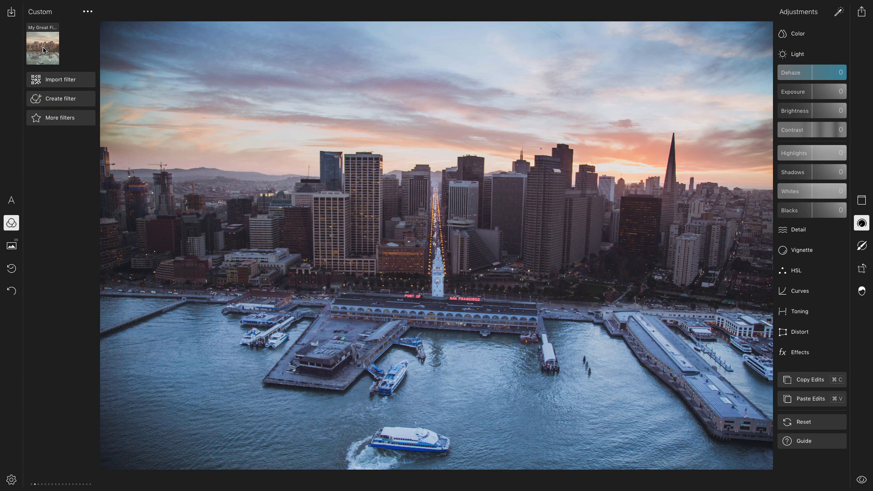